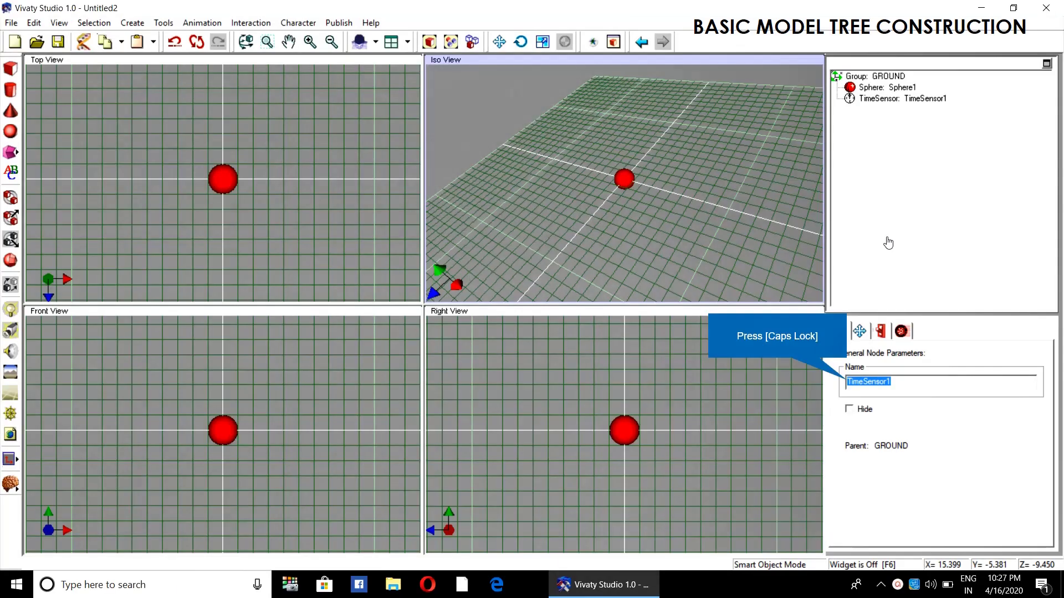
- Rename the TimeSensor1 node as CM
key(Caps_Lock)
text(C)
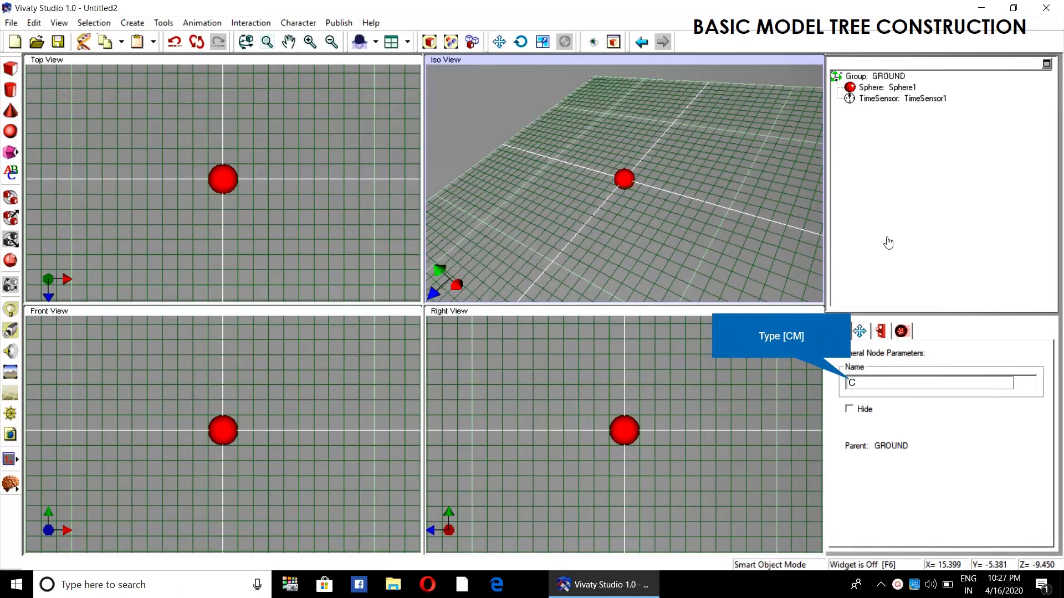
text(M)
key(Return)
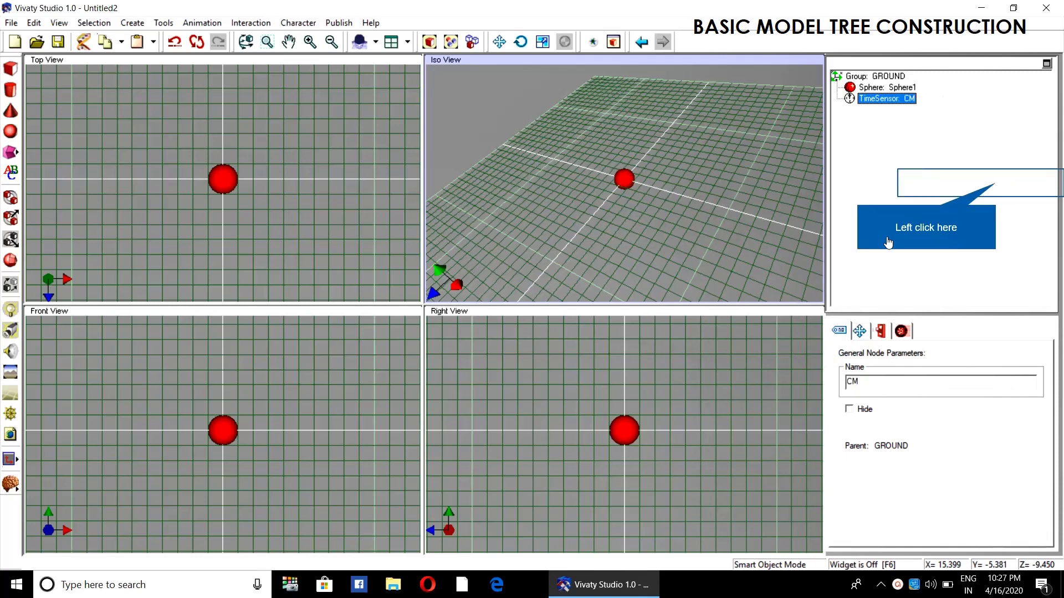
- Add a second time sensor to the GROUND group and name it REFRESH
click(888, 242)
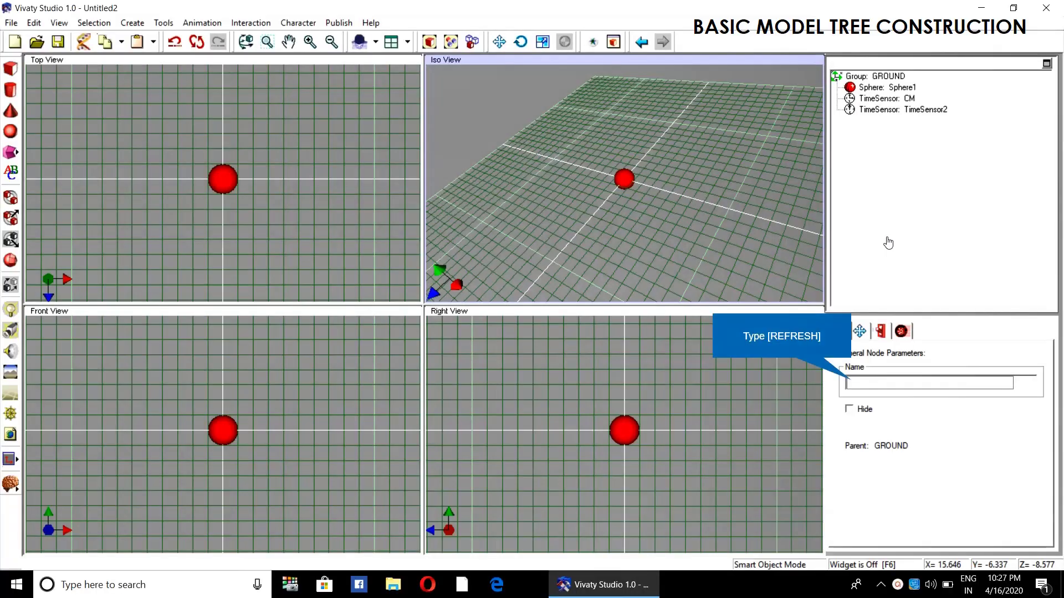
text(REFRESH)
key(Return)
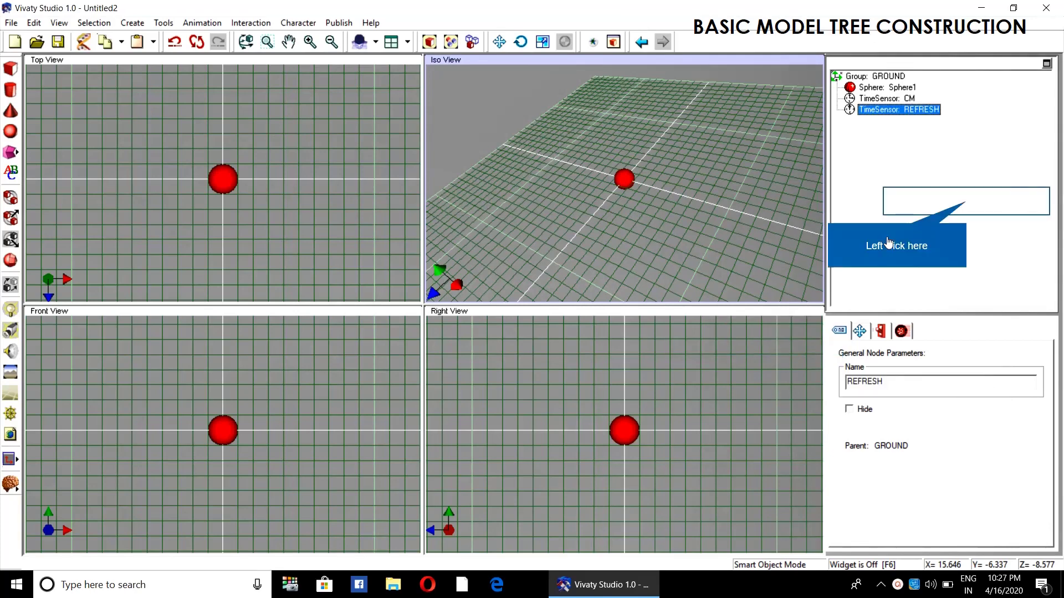
- Create a ColorInterpolator node in the GROUND group and name it CM1P
click(888, 242)
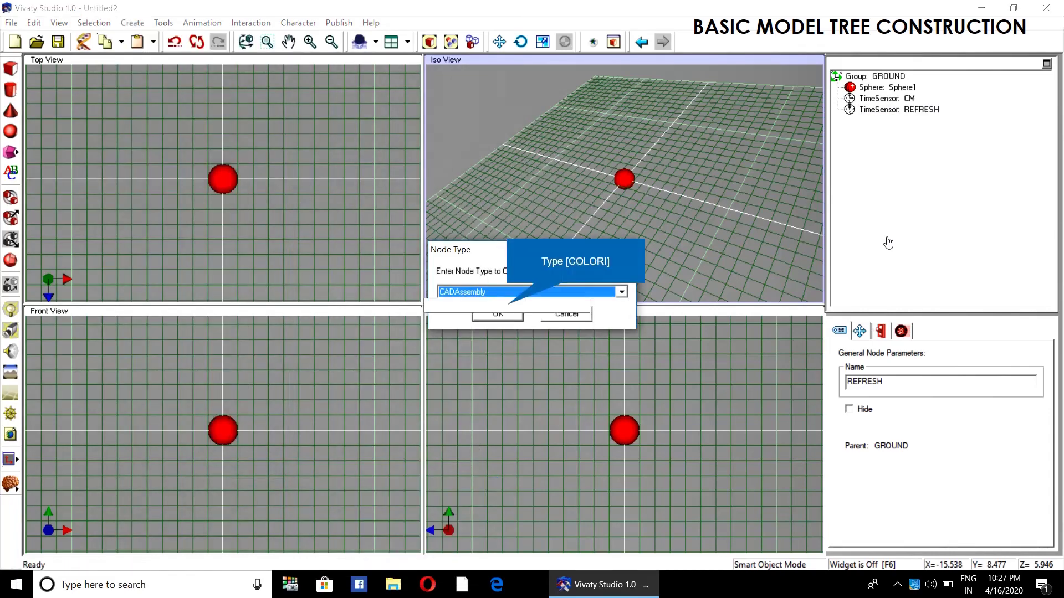
text(COLOR)
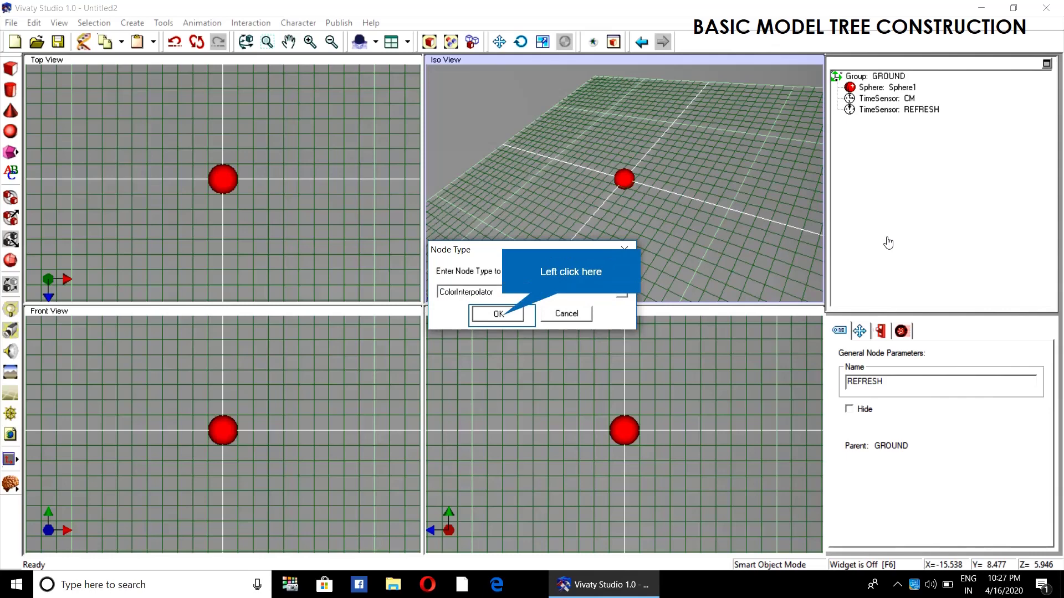
key(Return)
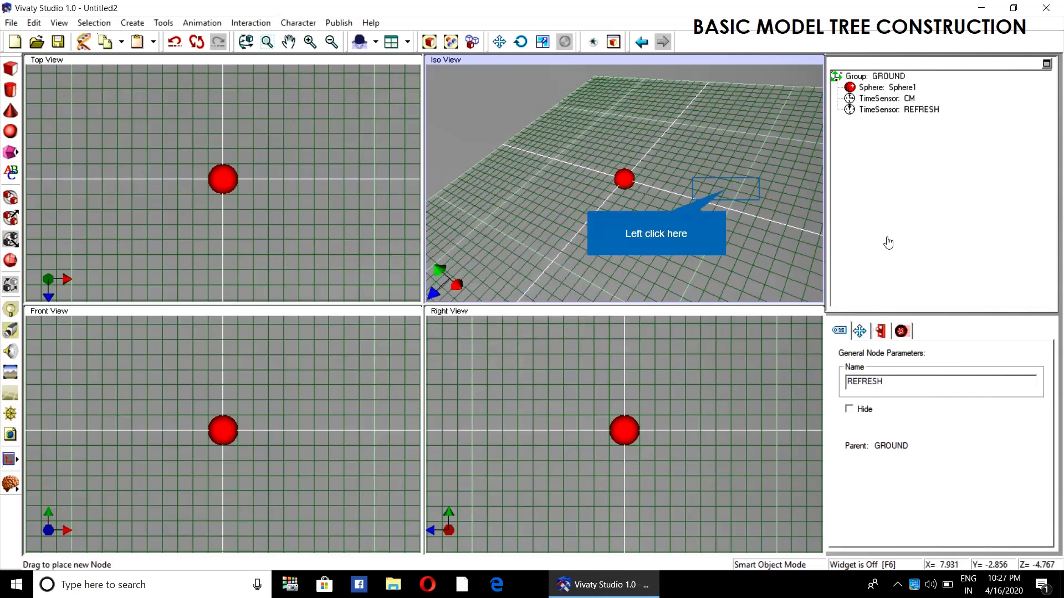
click(888, 242)
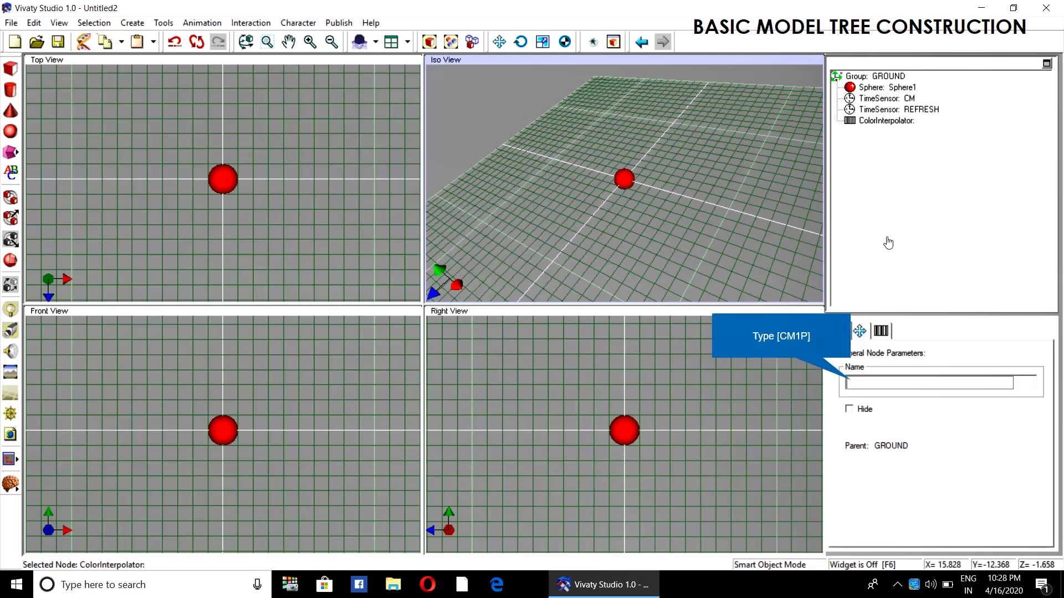
text(CM1P)
key(Return)
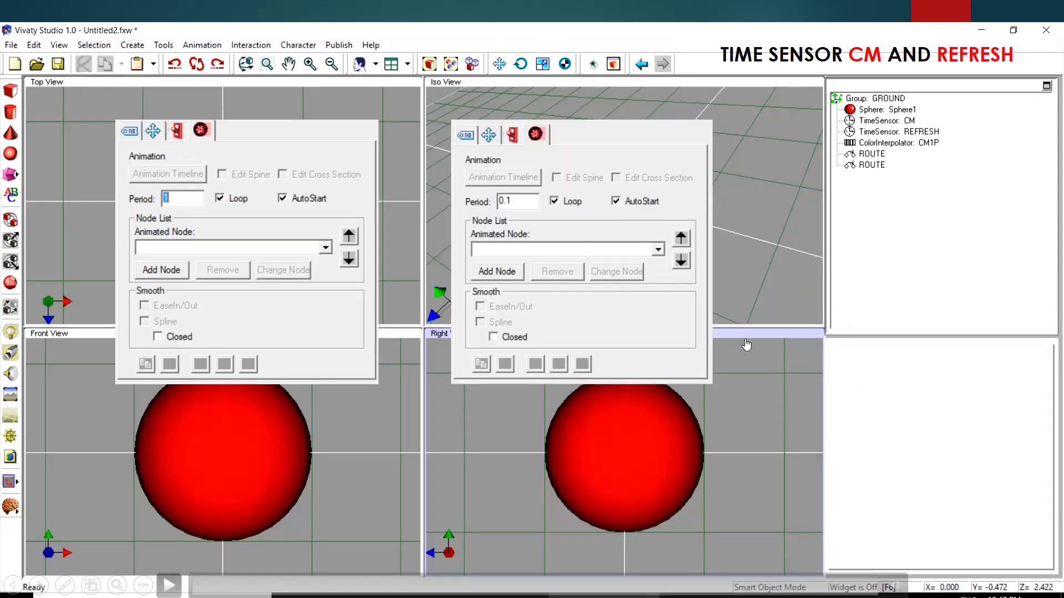
- Set the CM time sensor's period to 1 and enable AutoStart
click(889, 122)
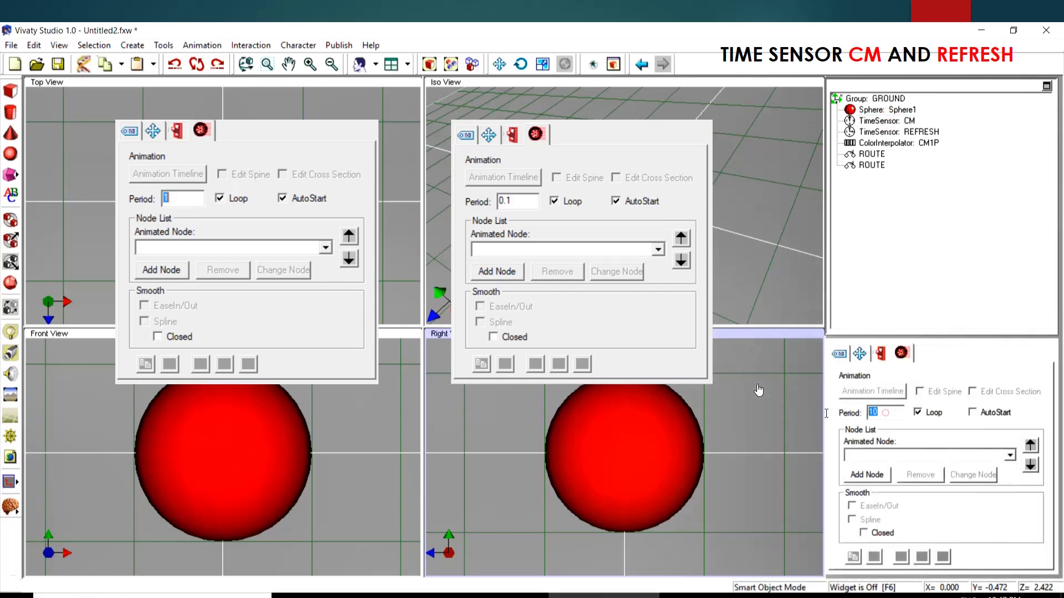
double_click(887, 414)
text(1)
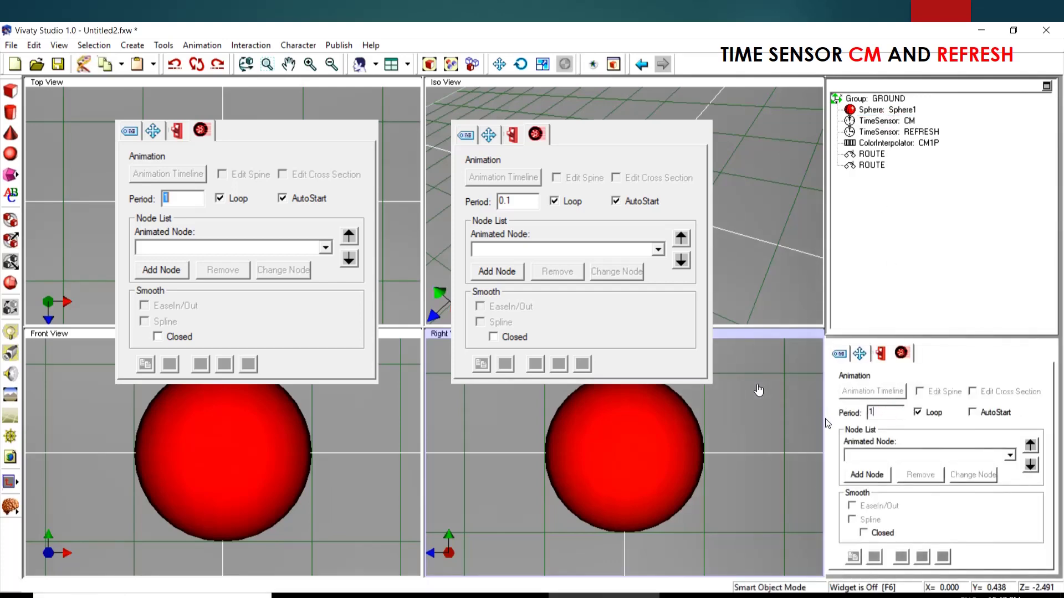
click(973, 413)
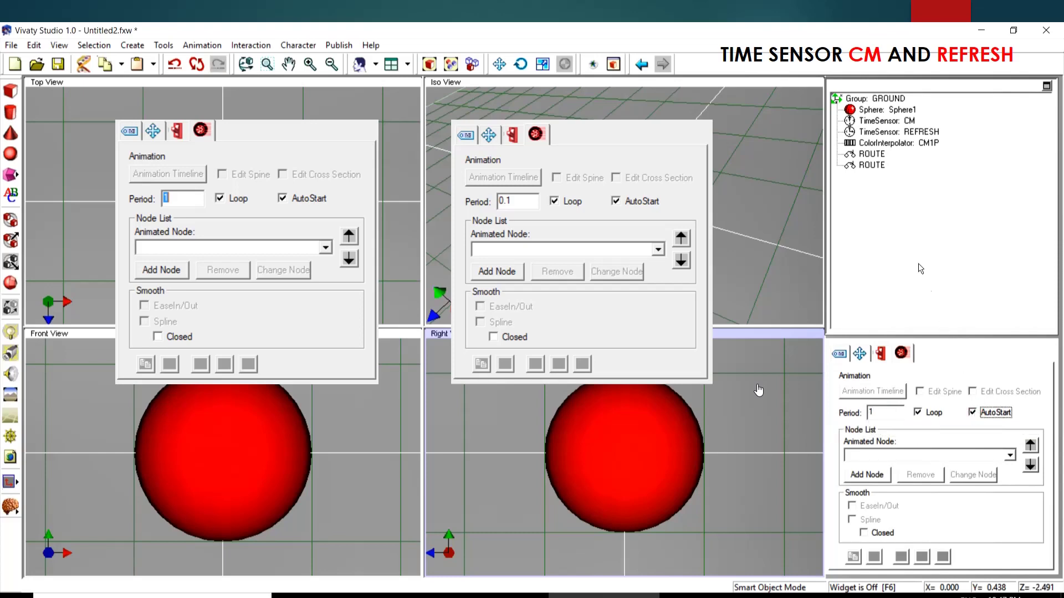
- Set the REFRESH time sensor's period to 0.1 and enable AutoStart
click(885, 136)
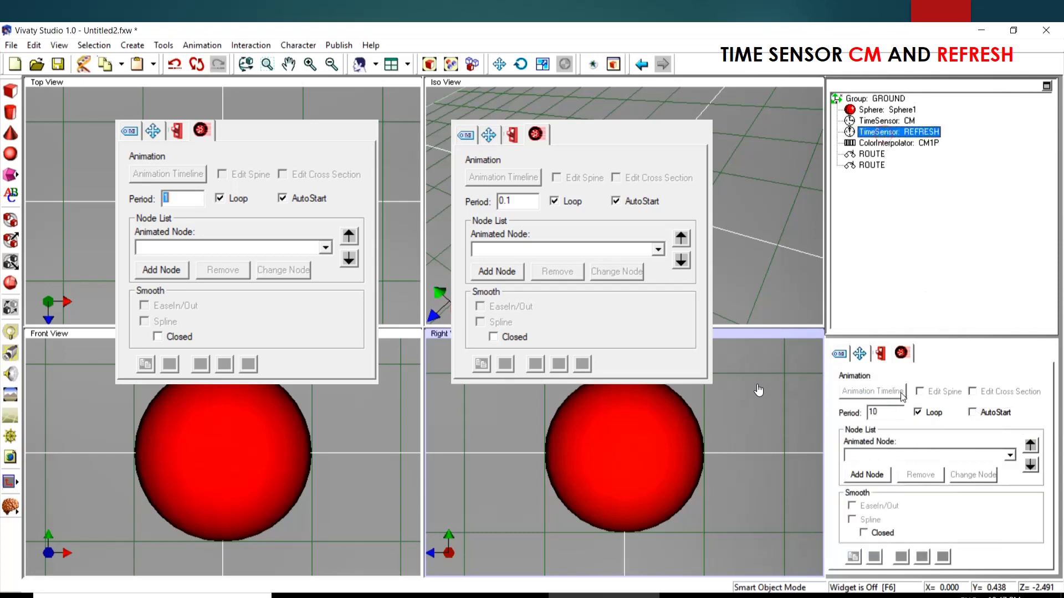
double_click(890, 411)
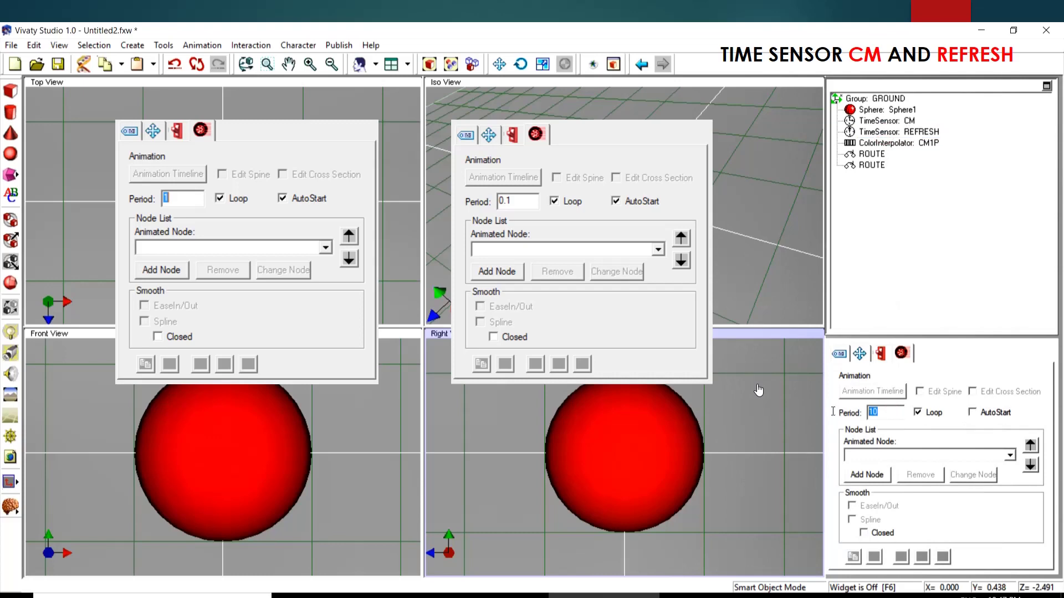
text(.1)
click(983, 413)
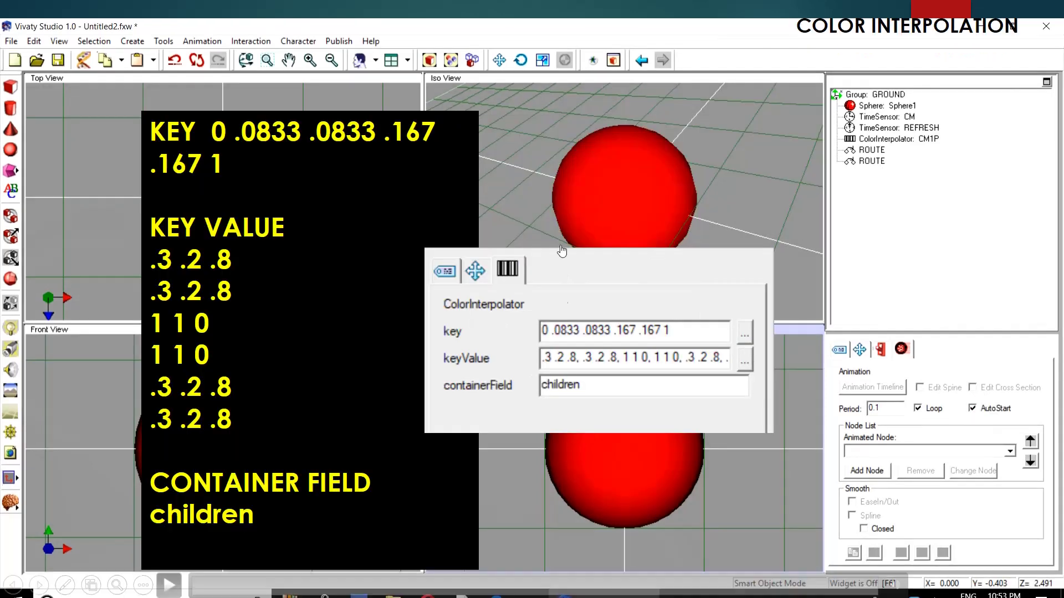
- Select the CM1P ColorInterpolator, then switch to the Notepad file and copy its key values 0 .0833 .0833 .167 .167 1
click(769, 190)
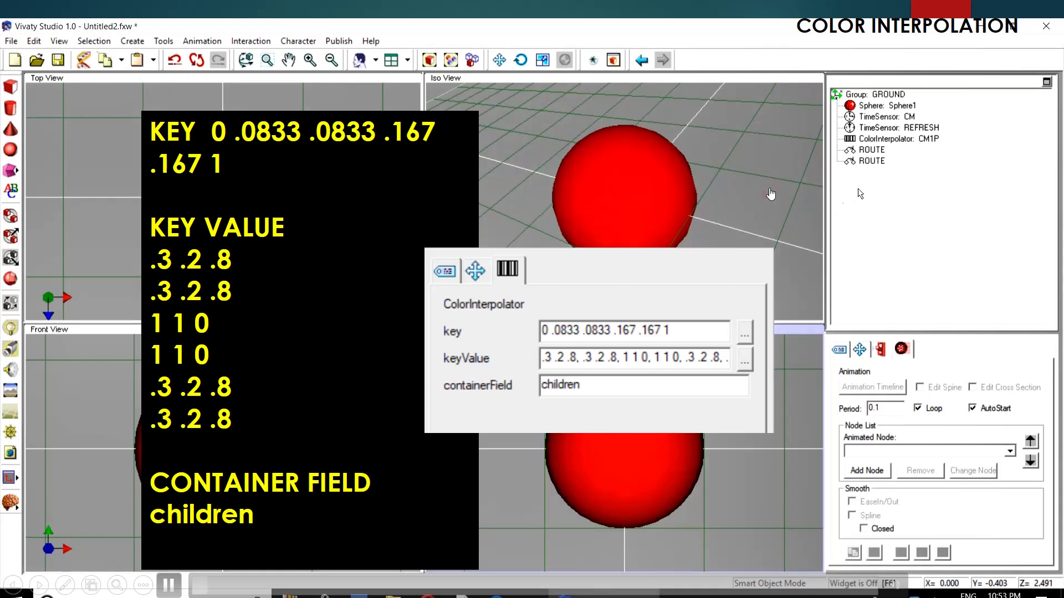
click(893, 140)
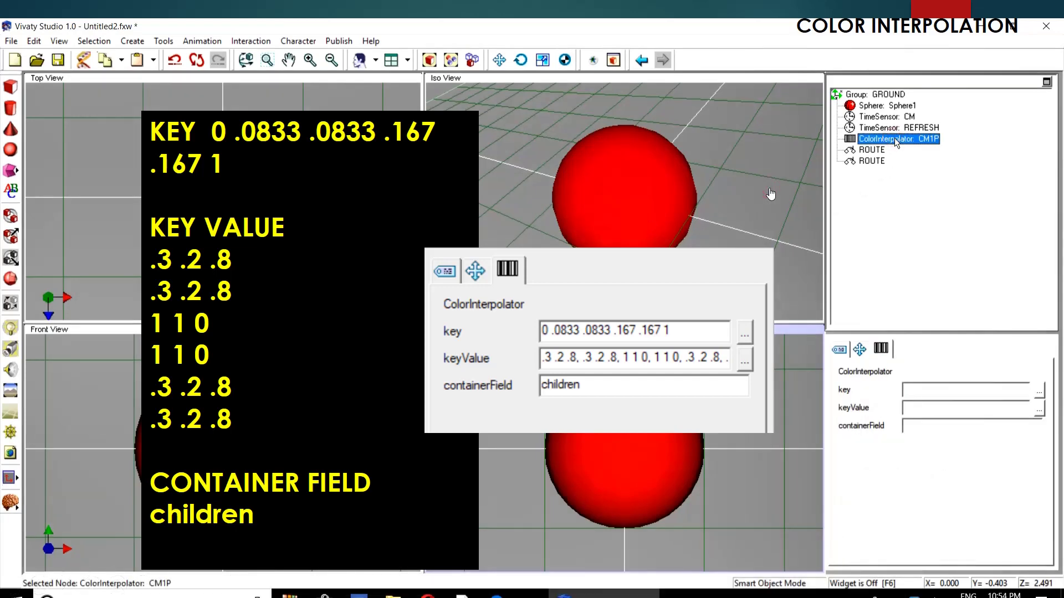
click(841, 349)
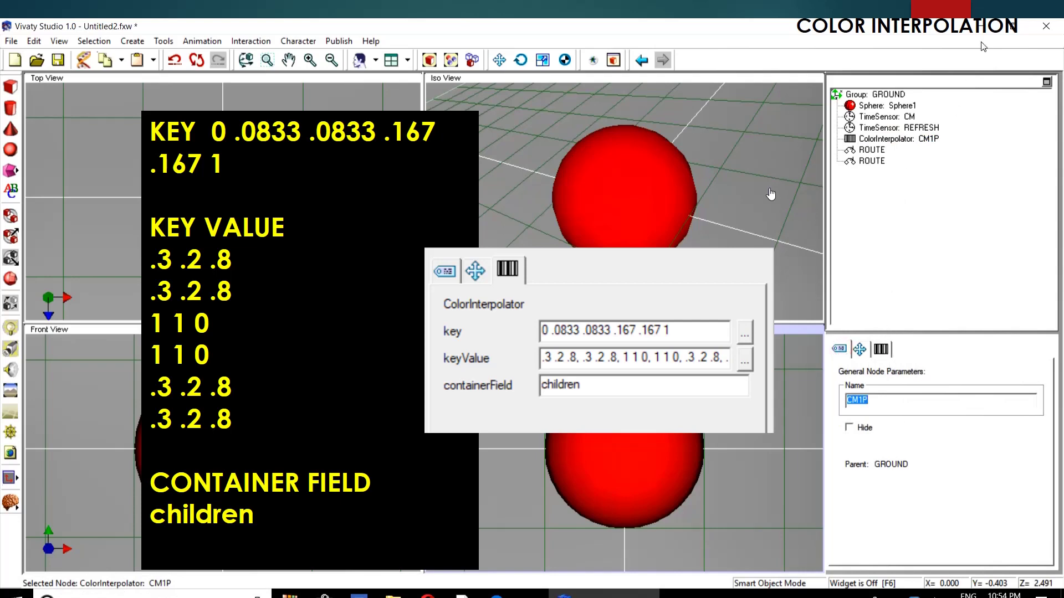
click(990, 28)
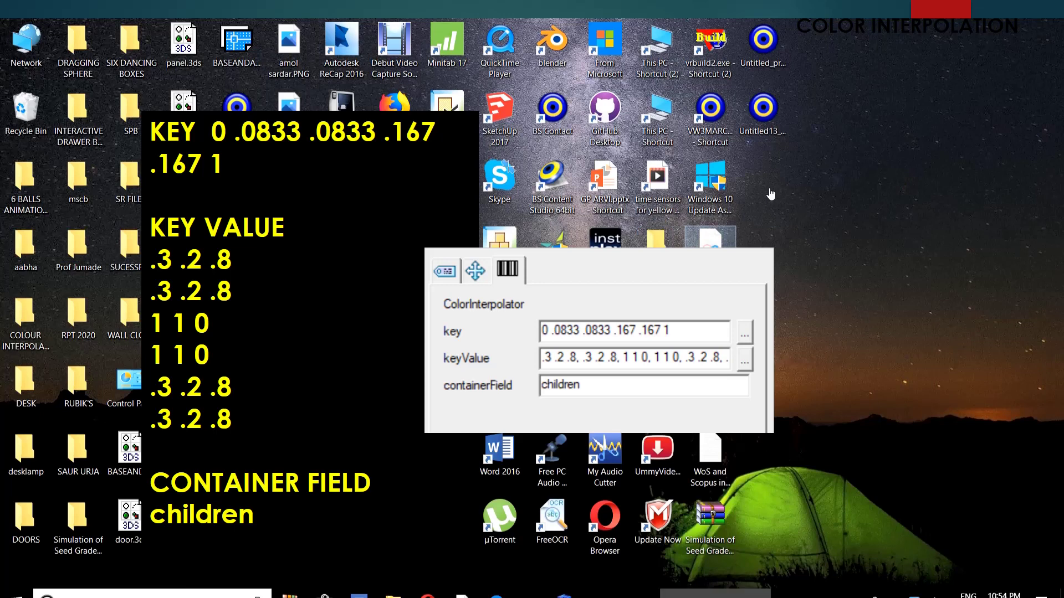
click(715, 594)
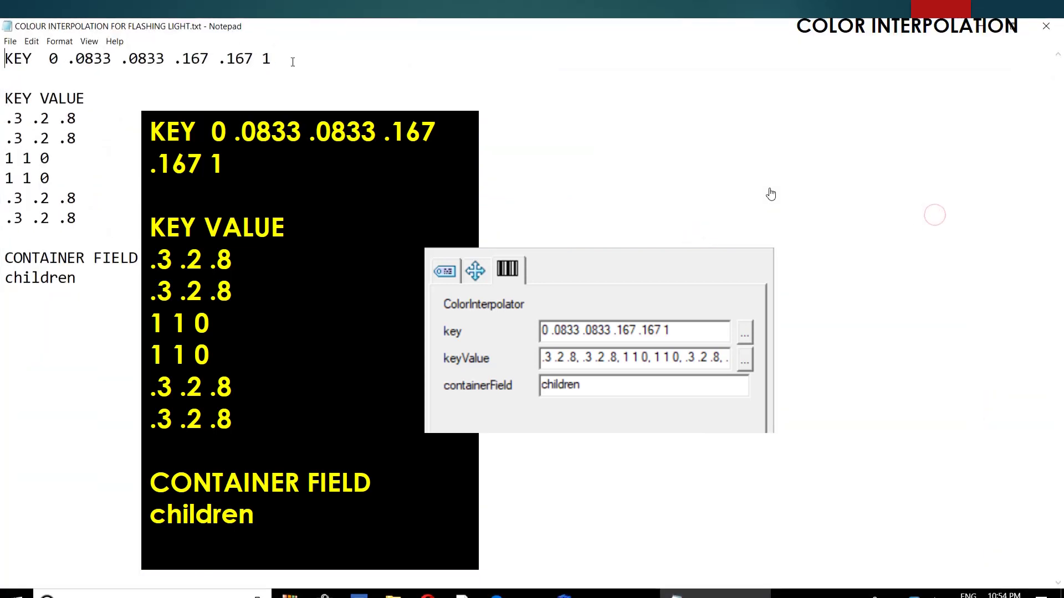
drag(271, 59, 49, 58)
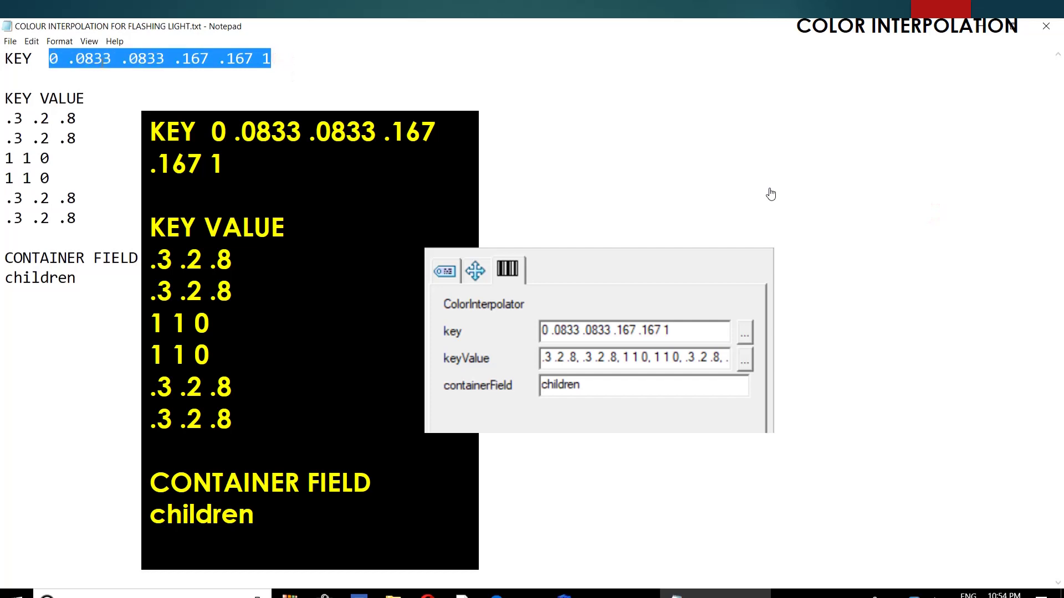
right_click(87, 58)
click(133, 93)
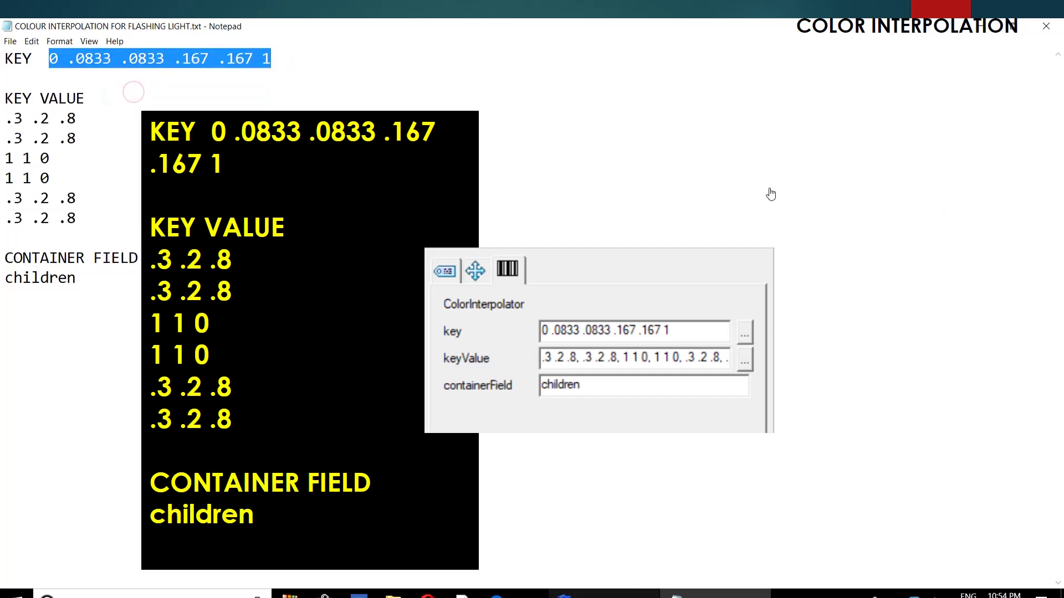
- Return to Vivaty Studio and paste the copied values 0 .0833 .0833 .167 .167 1 as CM1P's key
click(601, 594)
click(879, 349)
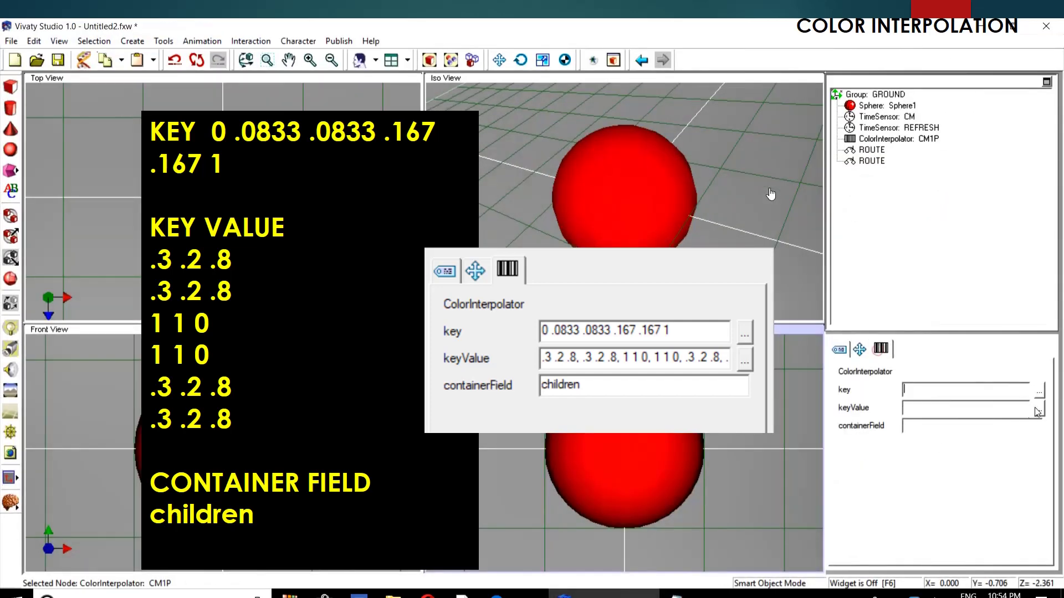
click(1038, 390)
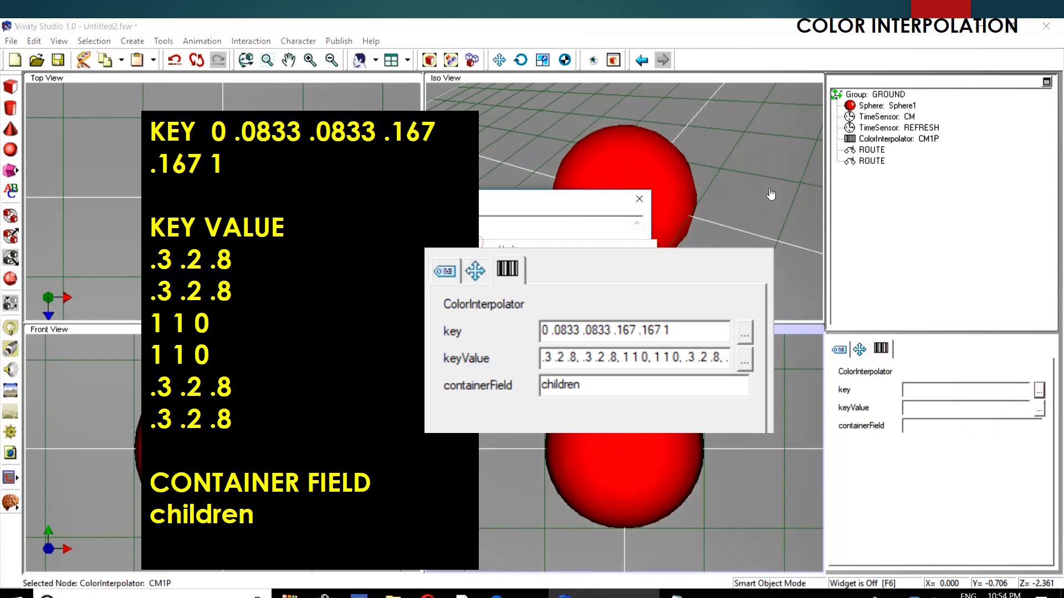
key(ctrl+v)
key(Return)
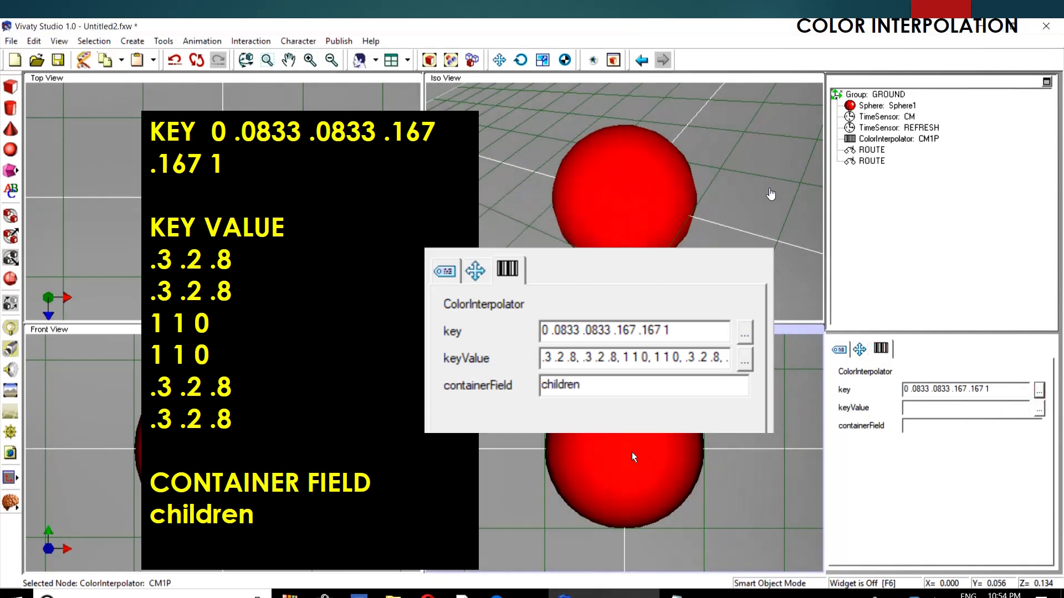
- Copy the KEY VALUE rows from Notepad (.3 .2 .8 twice, 1 1 0 twice, .3 .2 .8 twice) into CM1P's keyValue
key(alt+Tab)
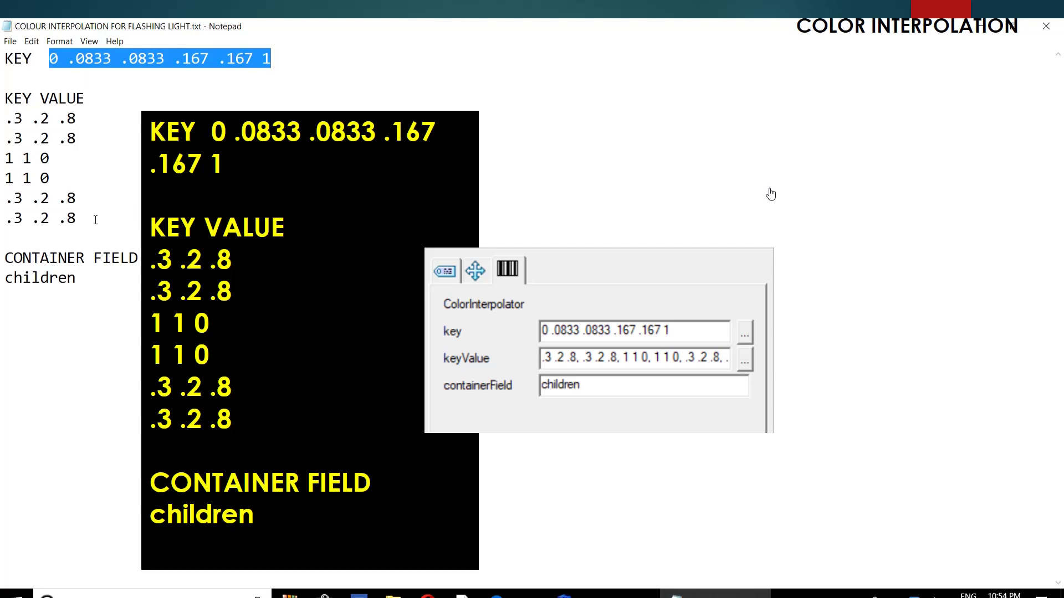
drag(80, 219, 5, 114)
right_click(38, 131)
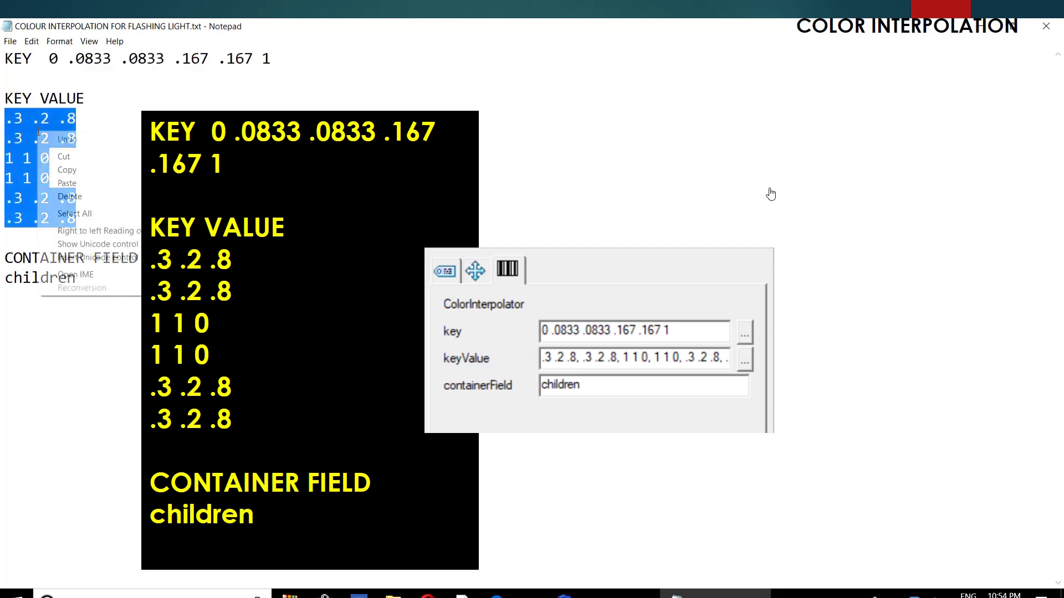
click(66, 169)
key(alt+Tab)
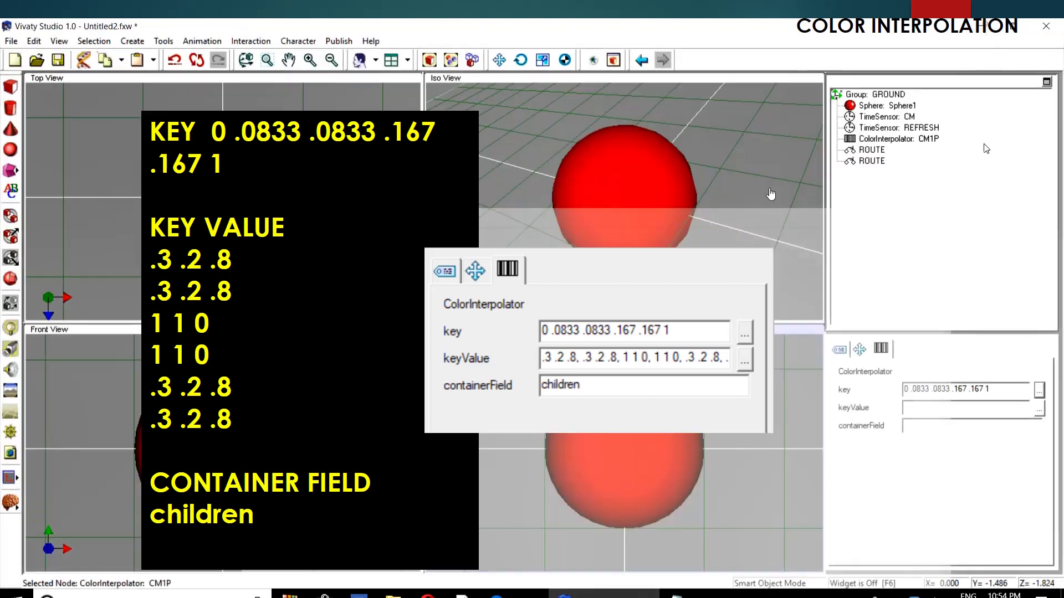
click(1039, 409)
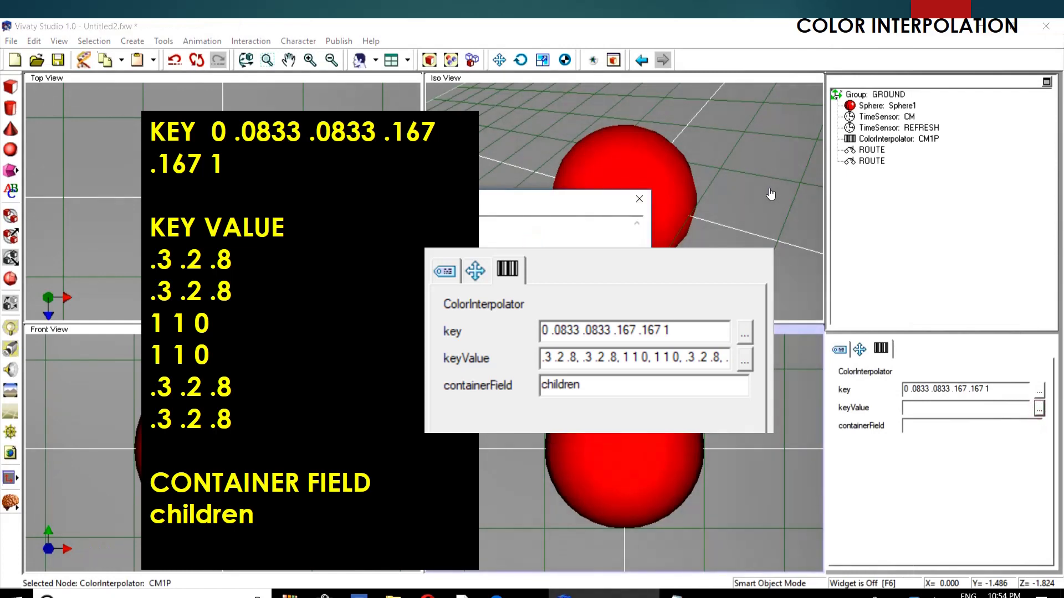
click(507, 415)
- Copy the word children from the Notepad file into CM1P's containerField in Vivaty Studio
click(693, 595)
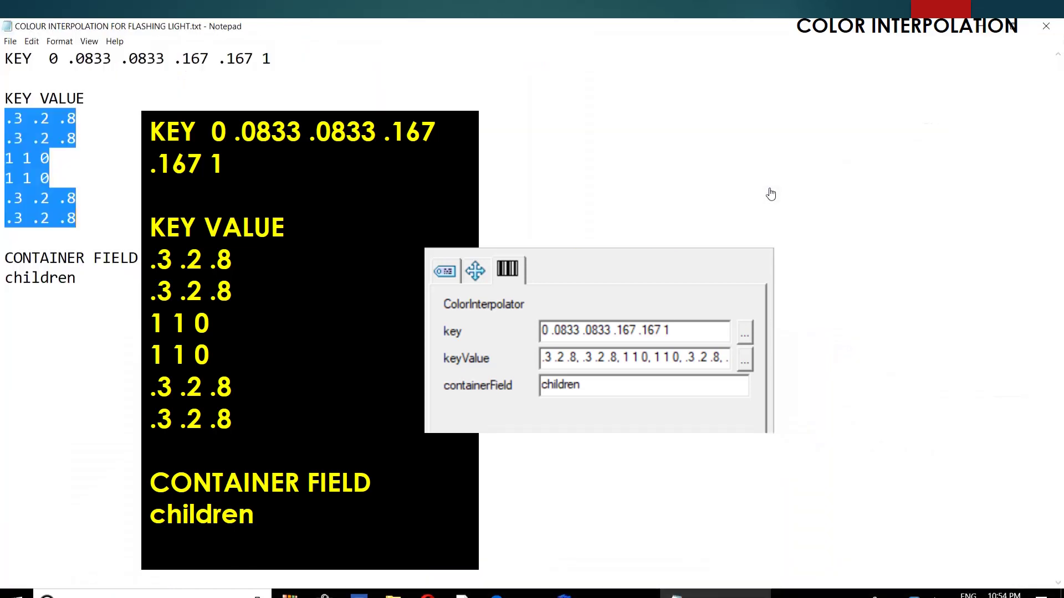
drag(83, 278, 5, 278)
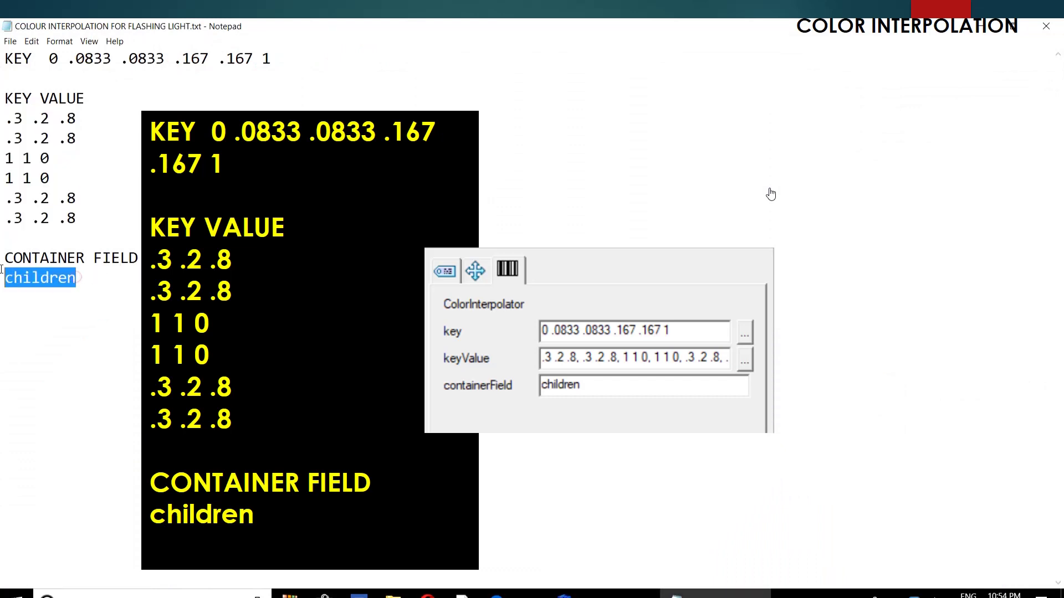
right_click(25, 273)
click(53, 310)
click(564, 594)
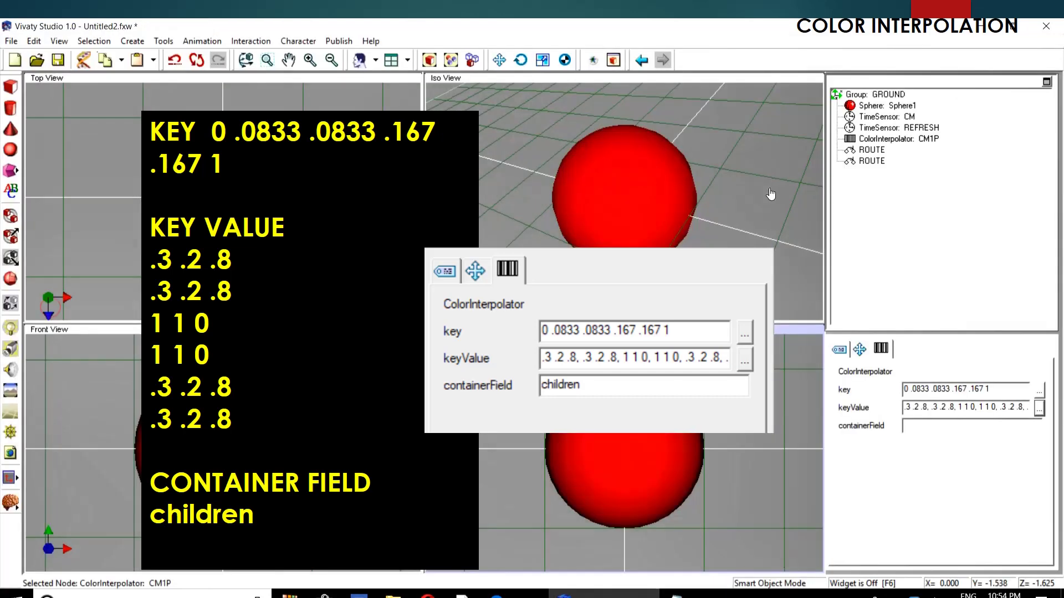
right_click(922, 425)
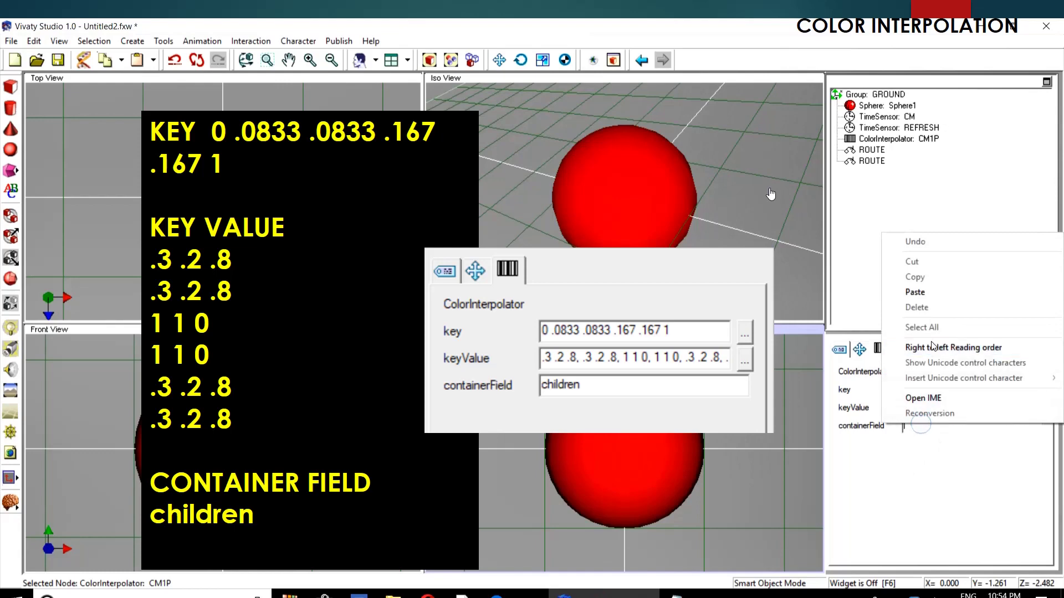
click(929, 295)
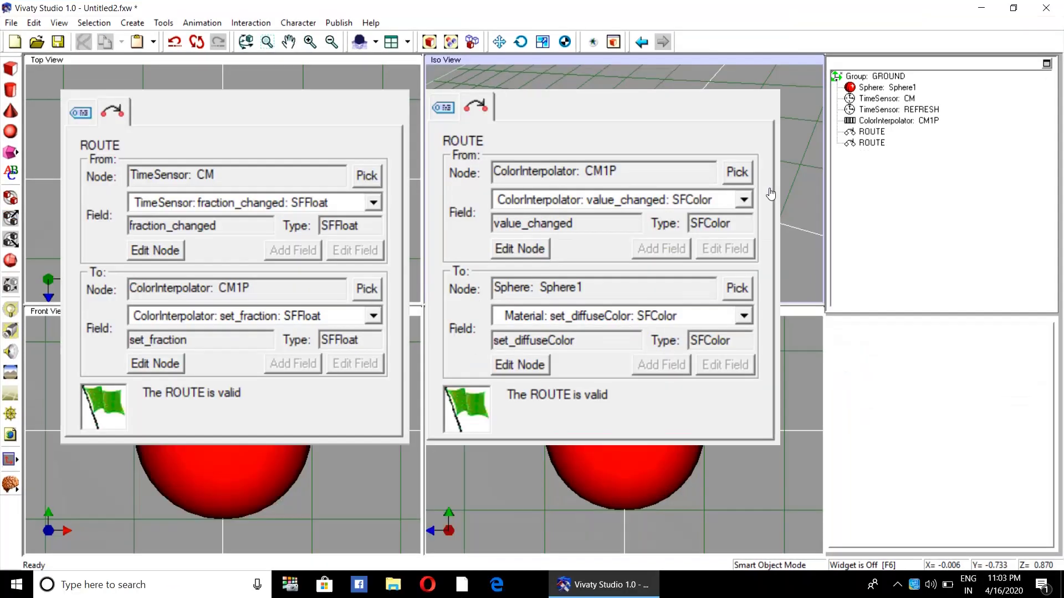
click(796, 112)
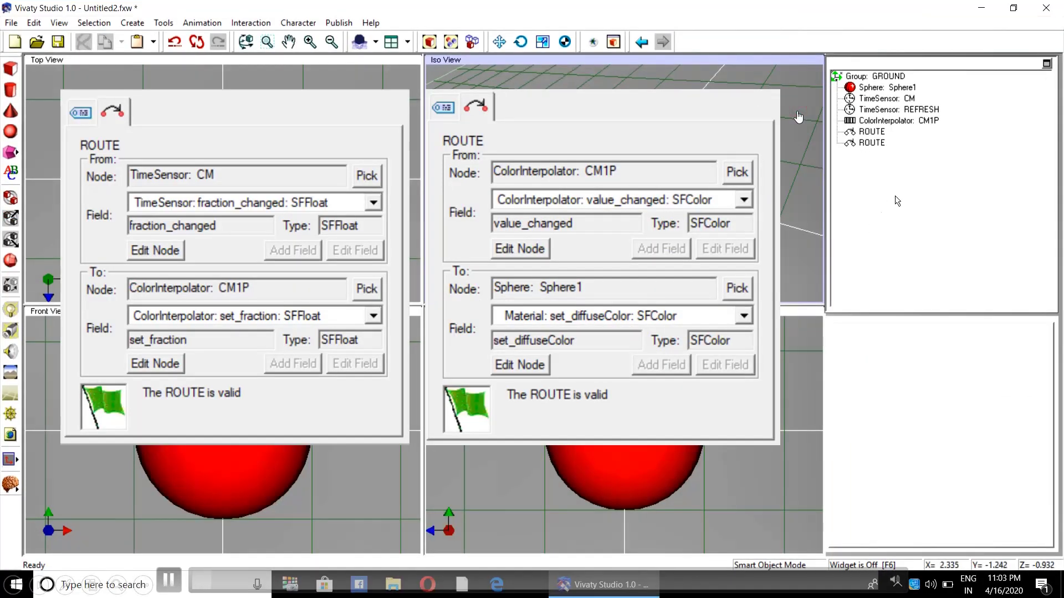
- Pick TimeSensor CM as the source node and ColorInterpolator CM1P as the destination node of the first ROUTE
click(875, 132)
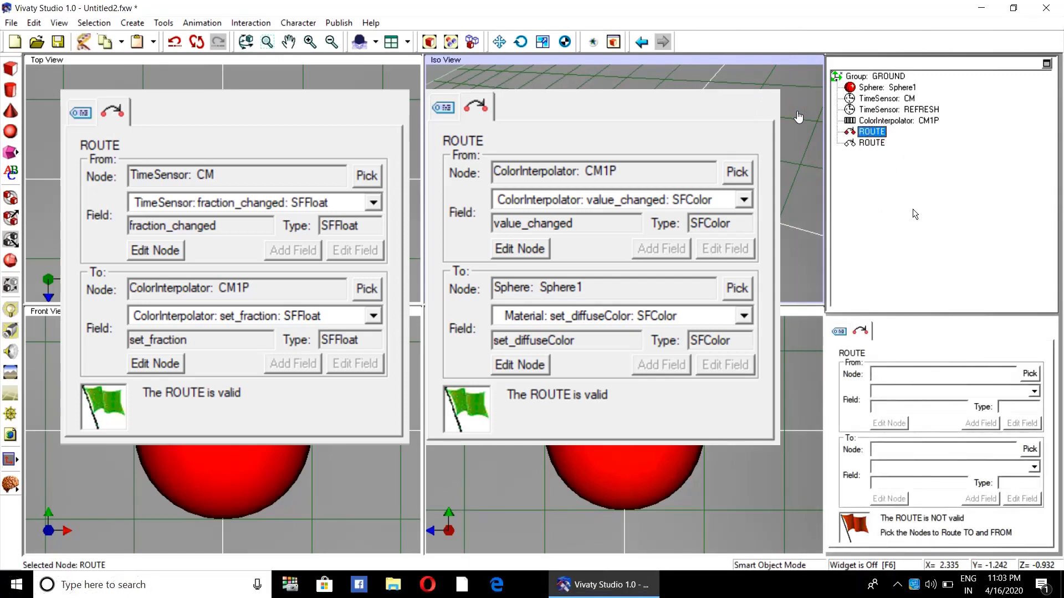
click(1030, 373)
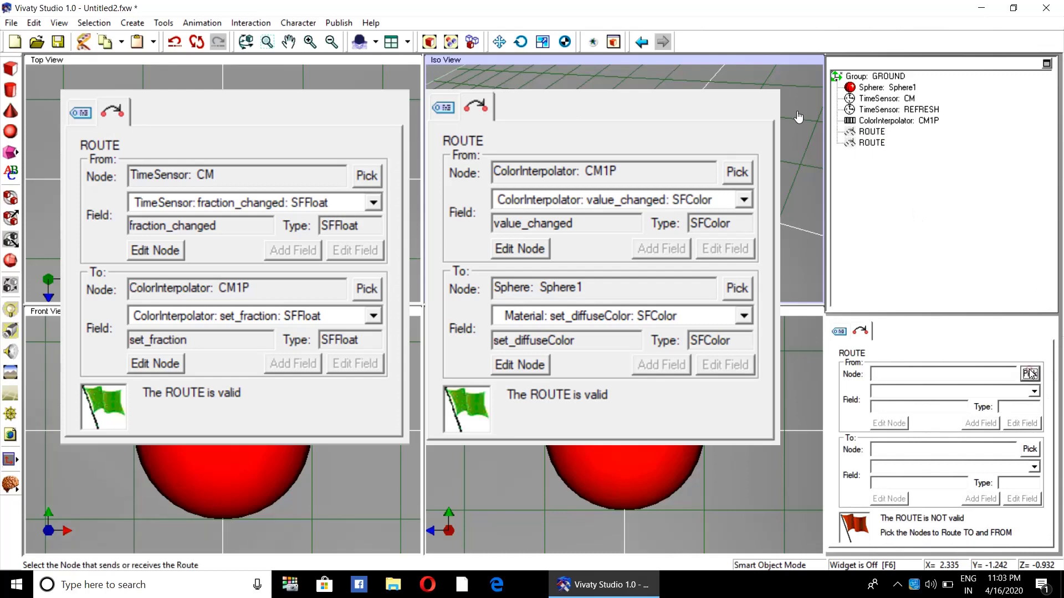
click(904, 99)
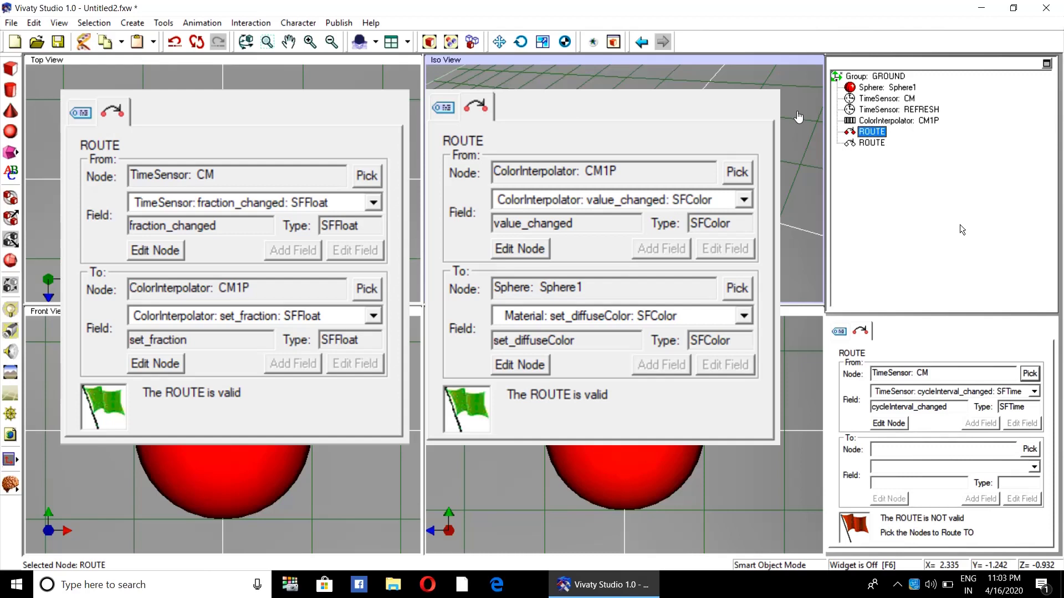
click(1030, 449)
click(901, 121)
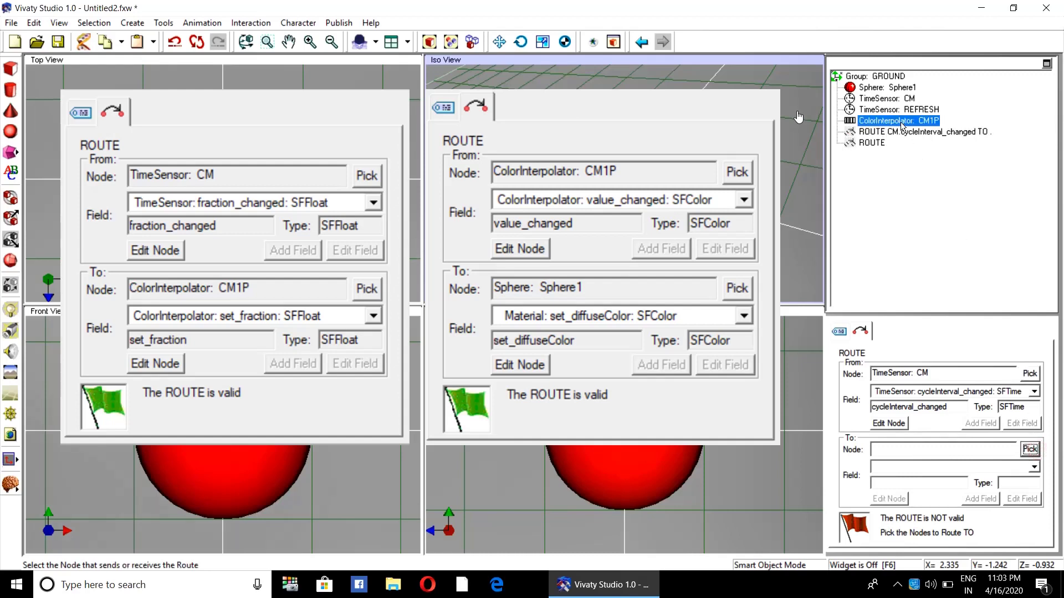
- Set the first route's source field to fraction_changed and its destination field to set_fraction
click(1035, 392)
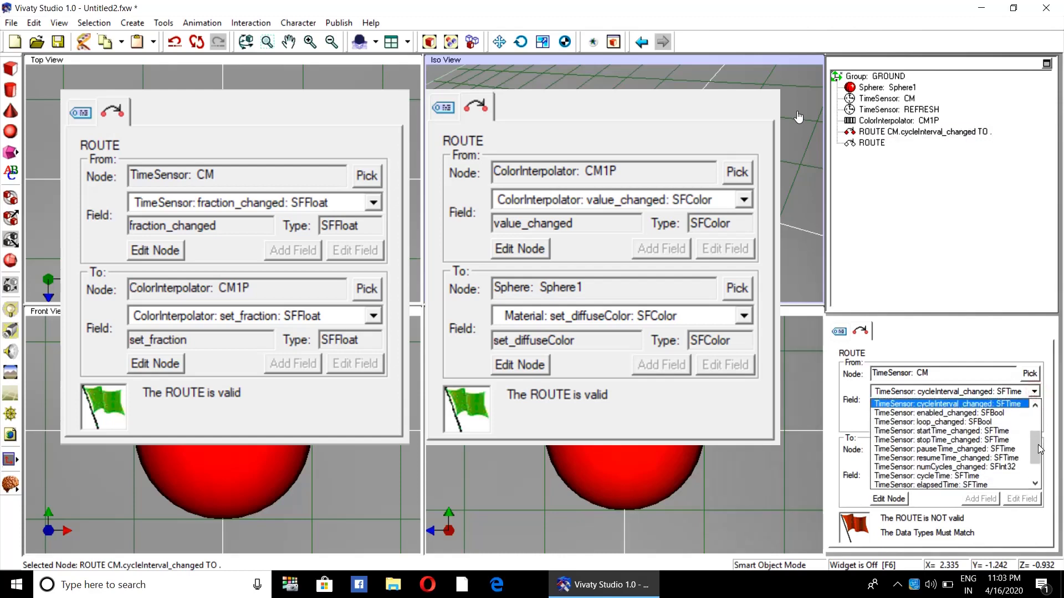
drag(1041, 448, 1042, 464)
click(1005, 459)
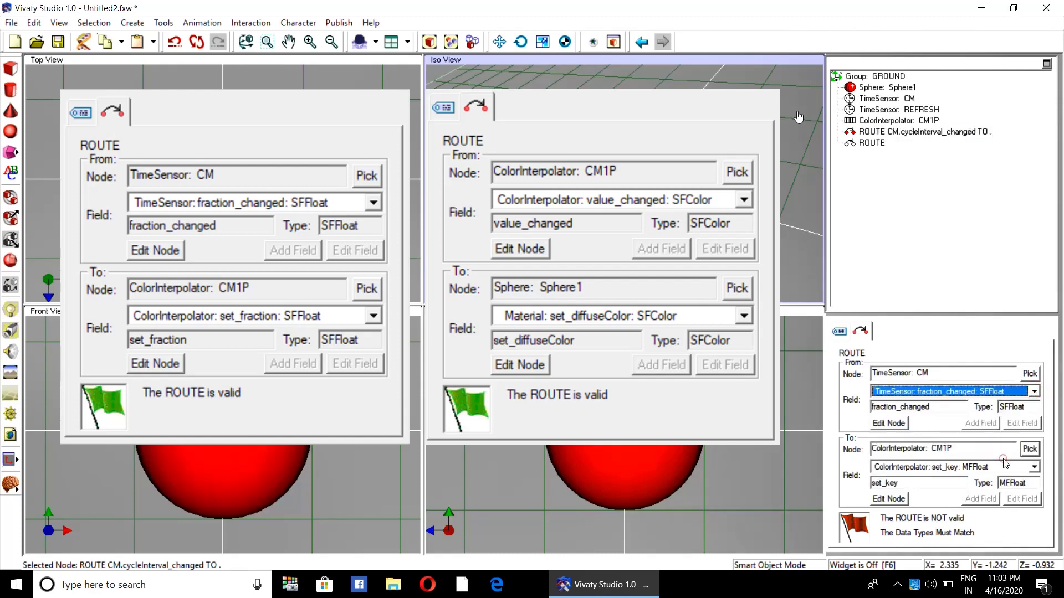
click(1034, 467)
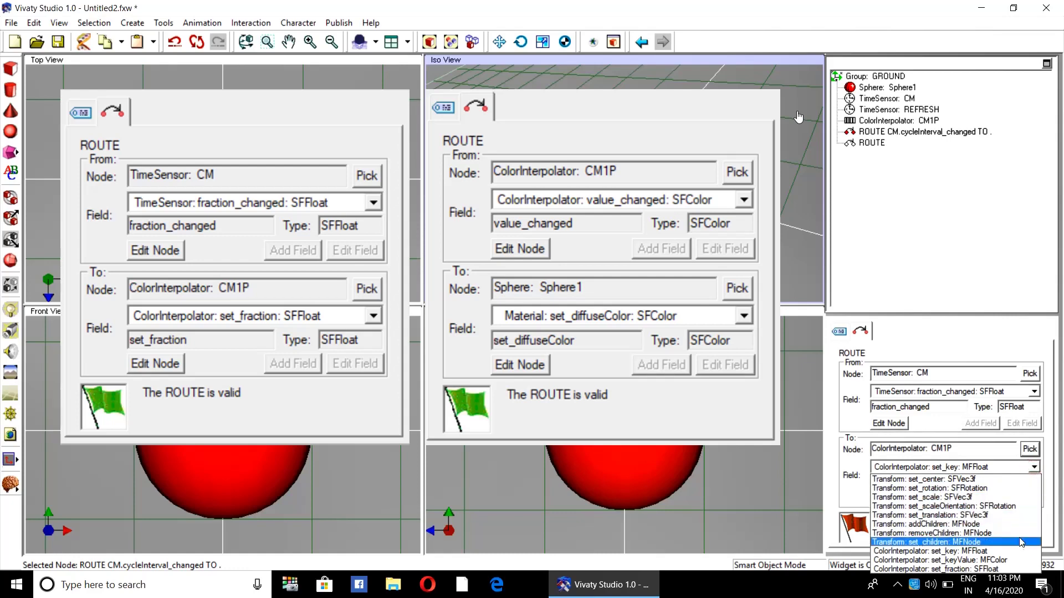
click(1013, 569)
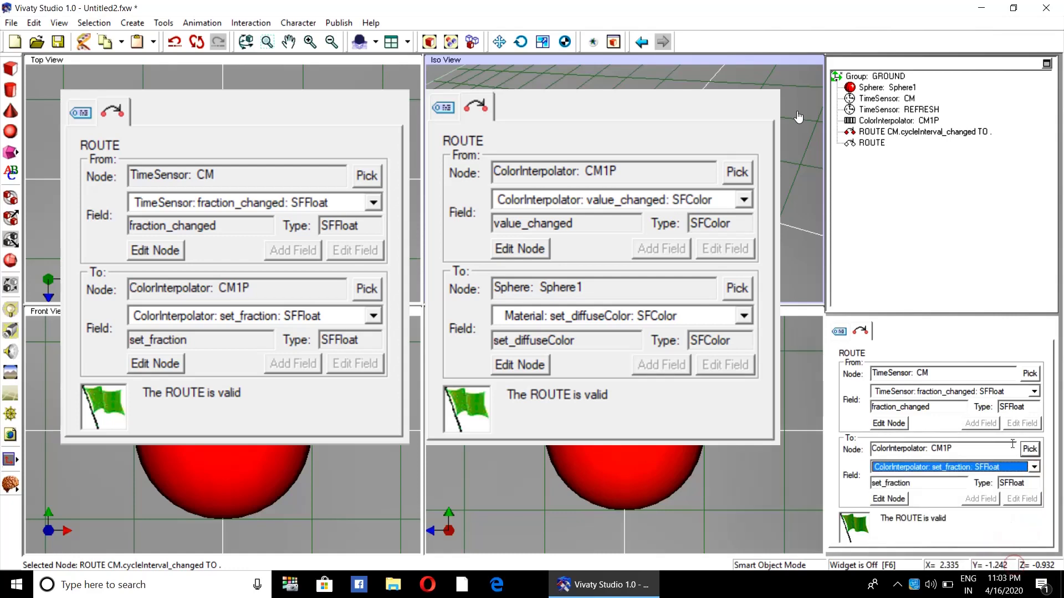
- Pick ColorInterpolator CM1P as the source node and Sphere1 as the destination node of the second ROUTE
click(860, 144)
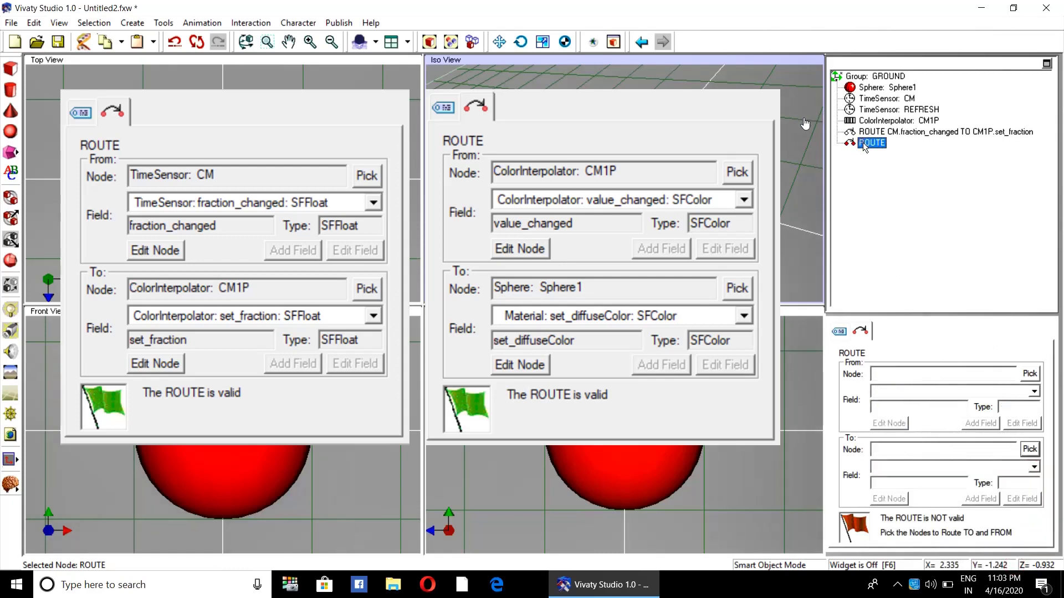
click(1029, 374)
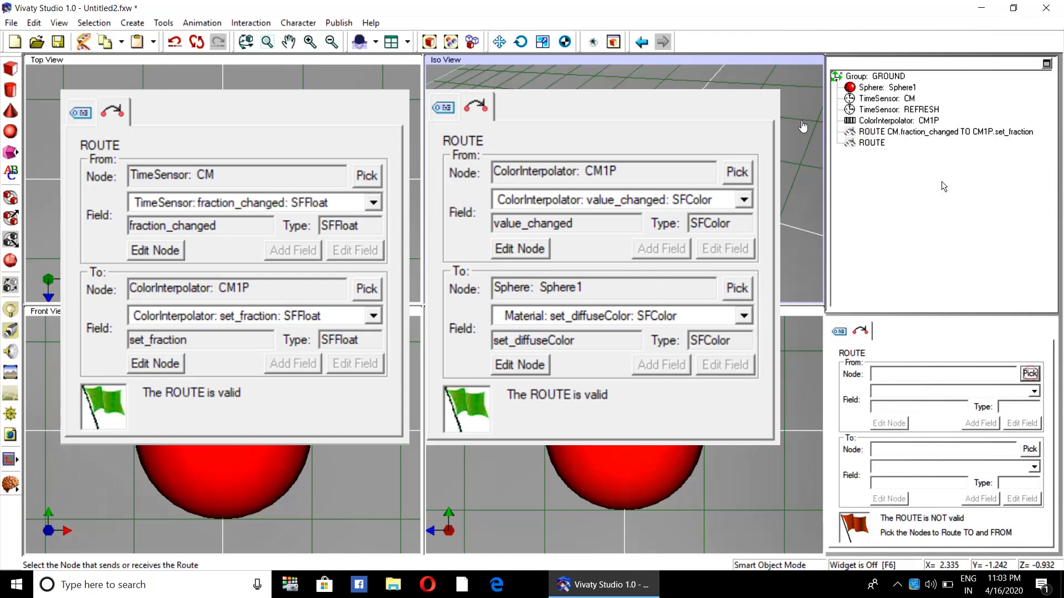
click(896, 123)
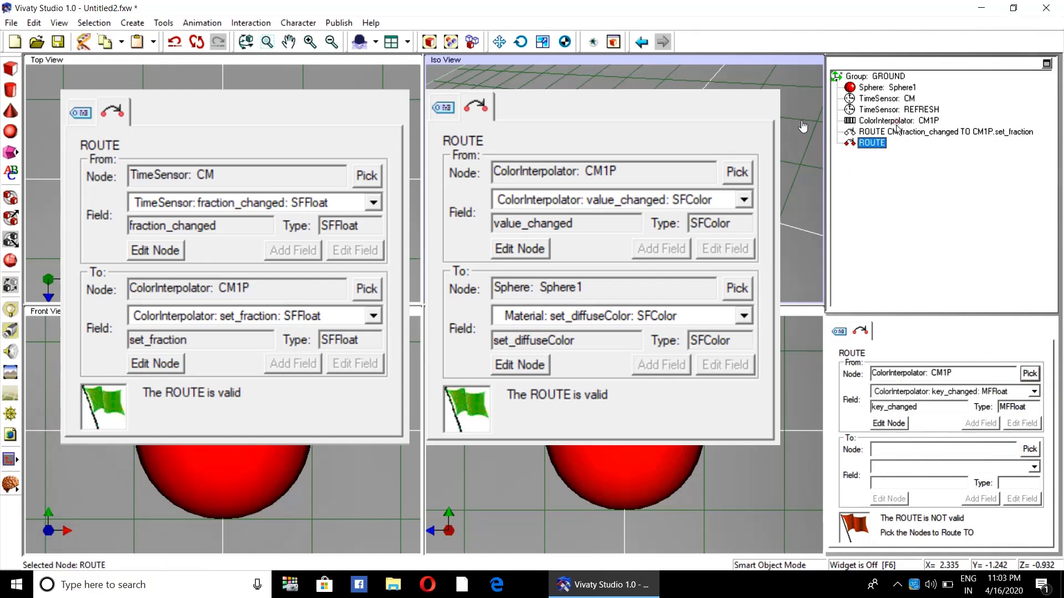
click(1029, 450)
click(881, 87)
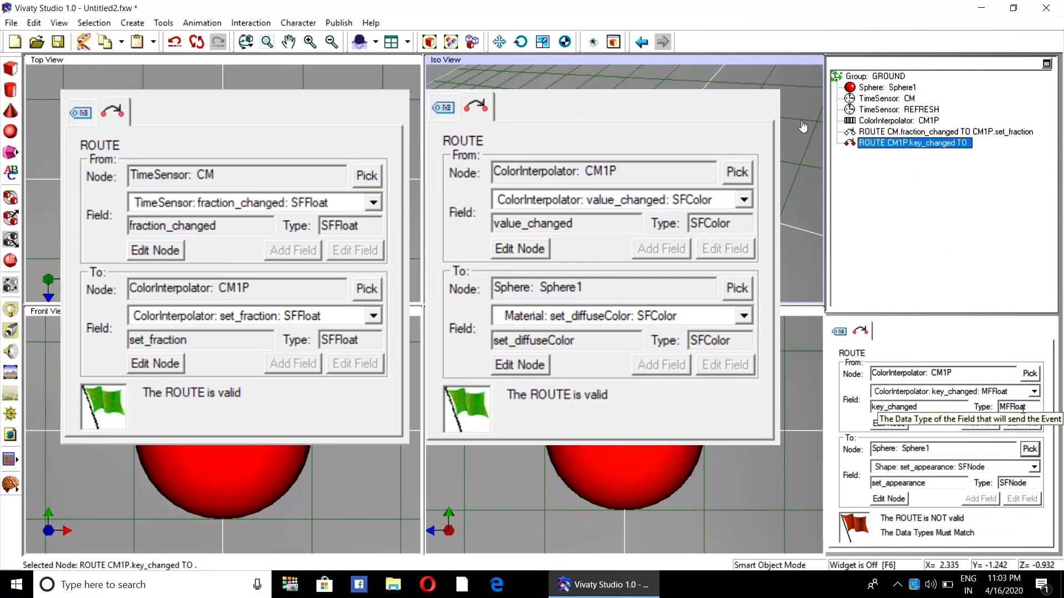
- Set the second route's source field to value_changed and its destination field to the Material's set_diffuseColor
click(1033, 391)
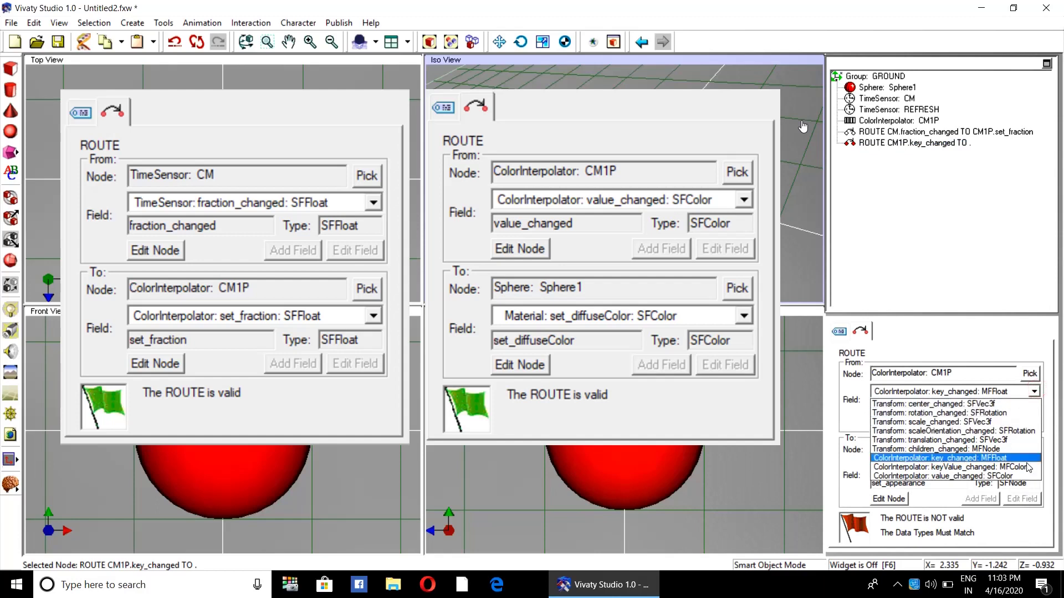
click(1018, 480)
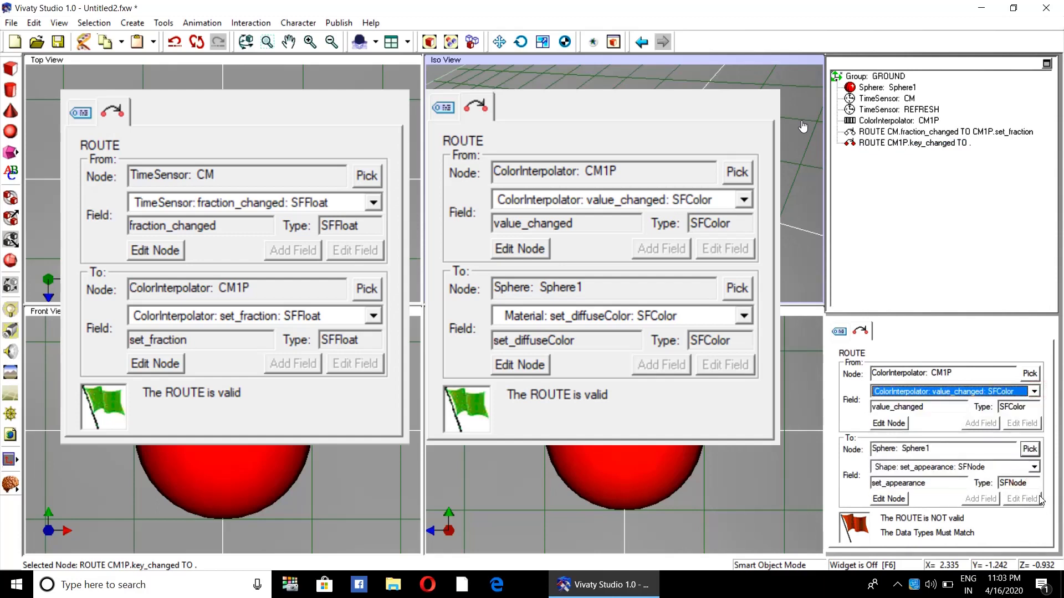
click(1034, 469)
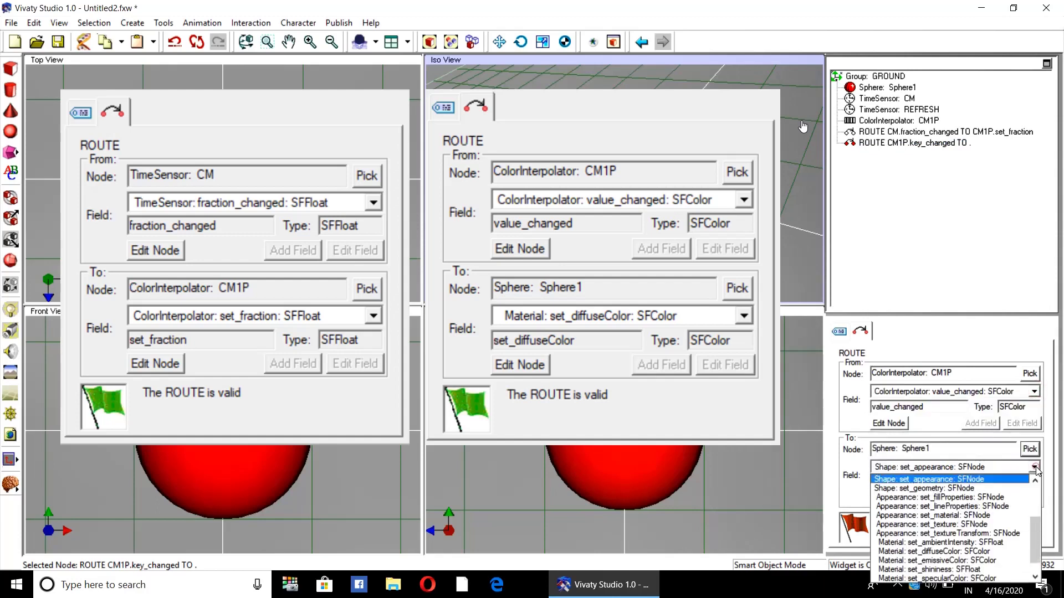
click(985, 551)
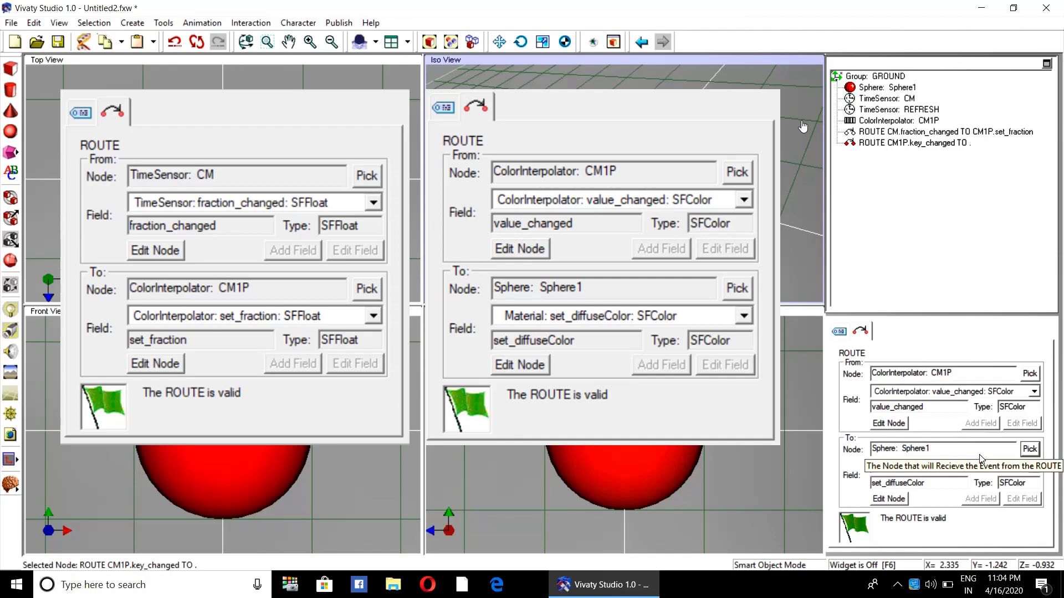
- End the slide show and return to the presentation's editing view in PowerPoint
click(803, 127)
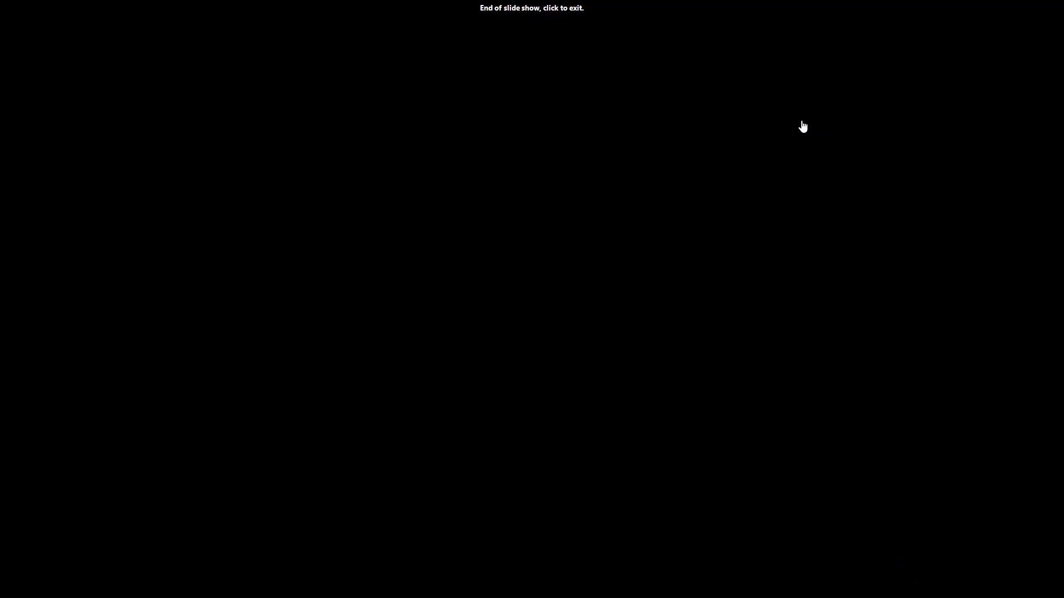
click(803, 127)
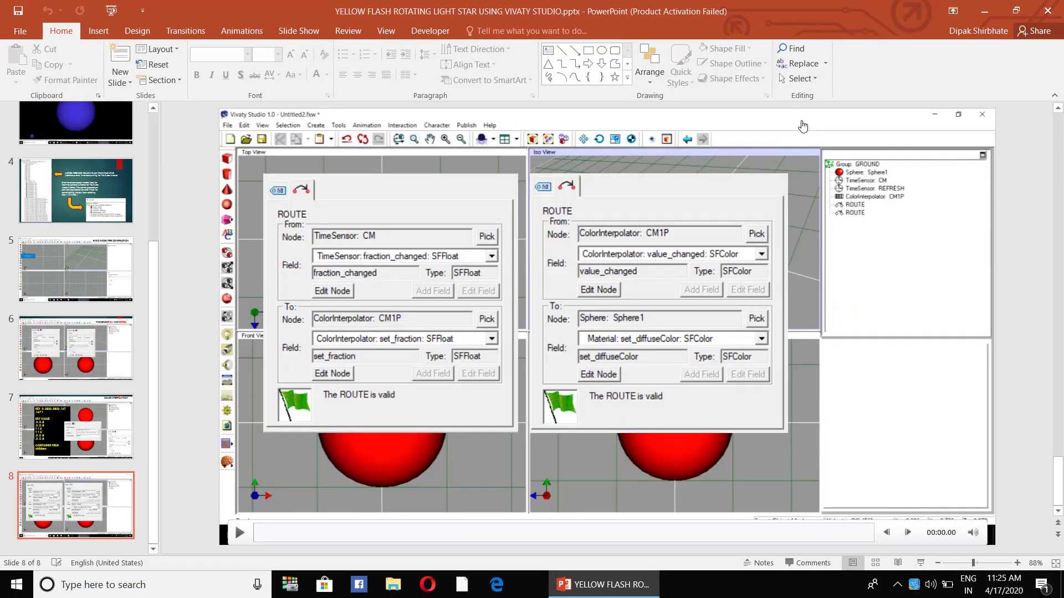